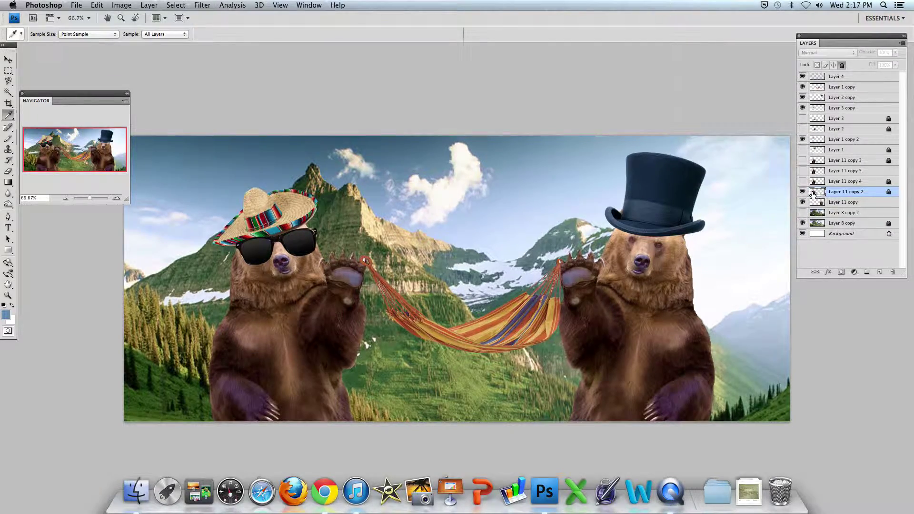
Create an unlocked duplicate of the left bear's layer, Layer 11 copy 2, and hide the original layer
left_click(802, 192)
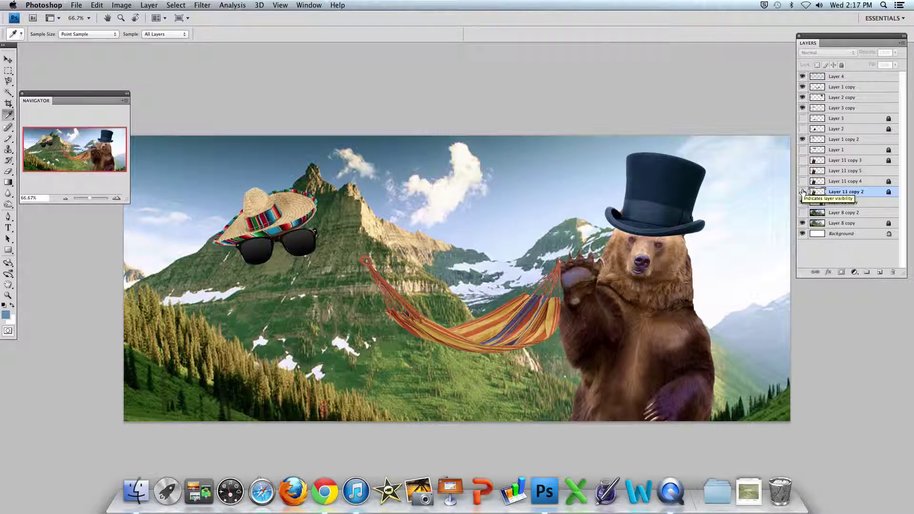
left_click(802, 192)
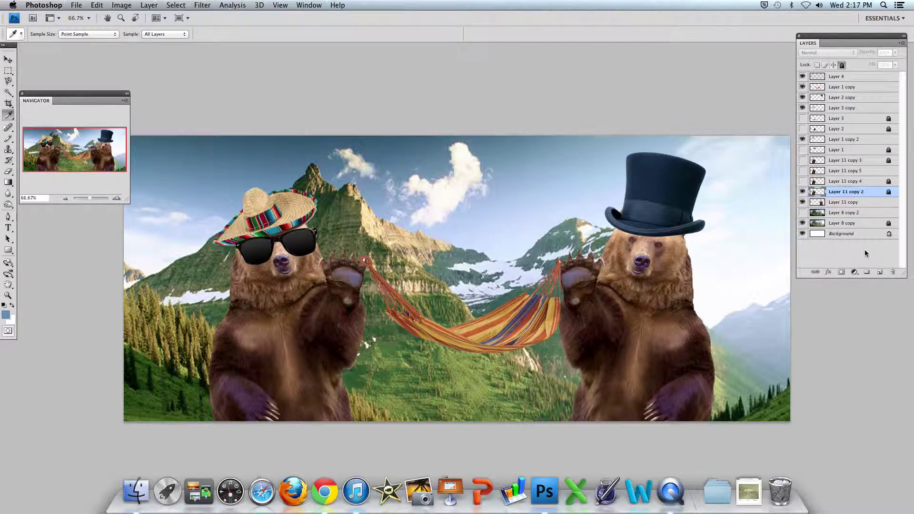
key("super+Tab")
key("super+Tab")
left_click_drag(858, 220, 880, 274)
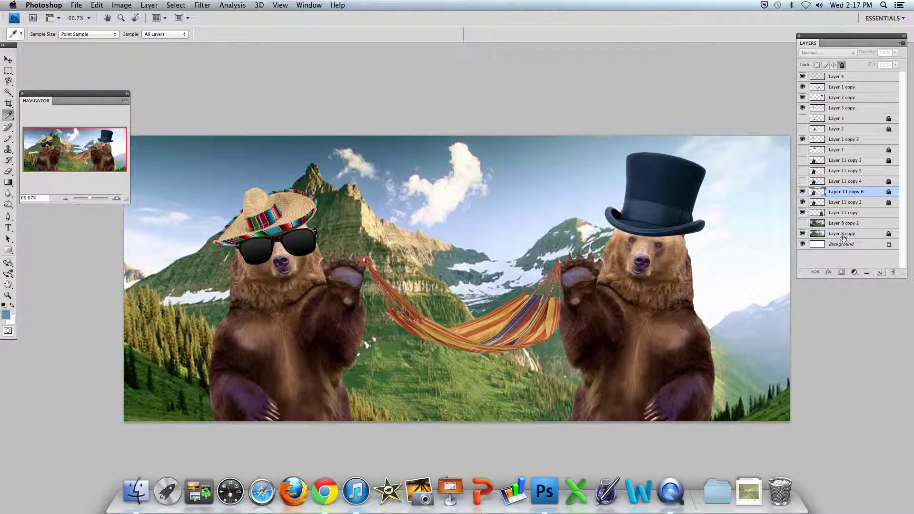
left_click(802, 213)
left_click(803, 202)
left_click(841, 65)
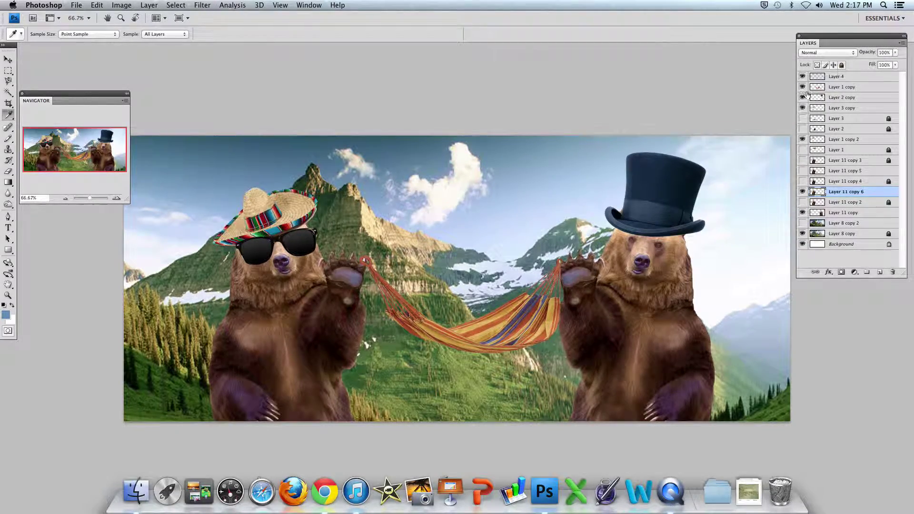
Switch from the Eyedropper to the Burn tool for darkening the duplicated bear layer
left_click(10, 205)
left_click(13, 208)
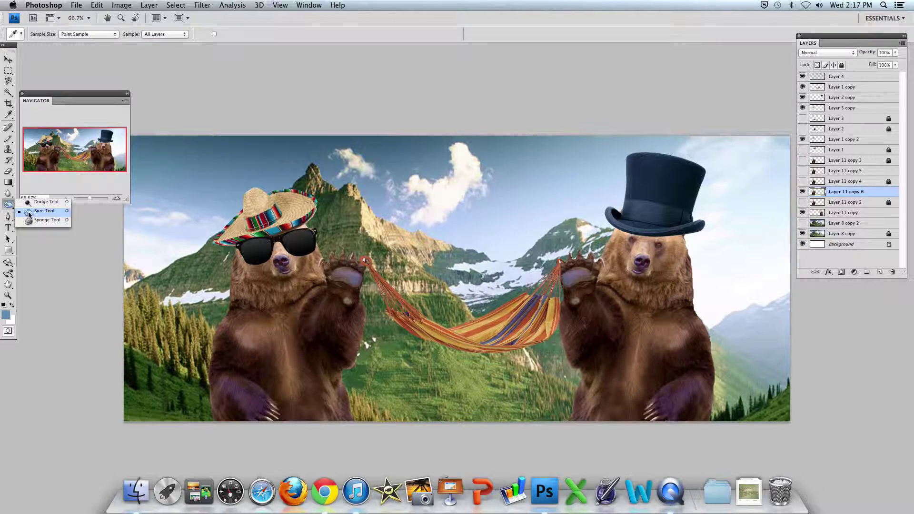
left_click(28, 204)
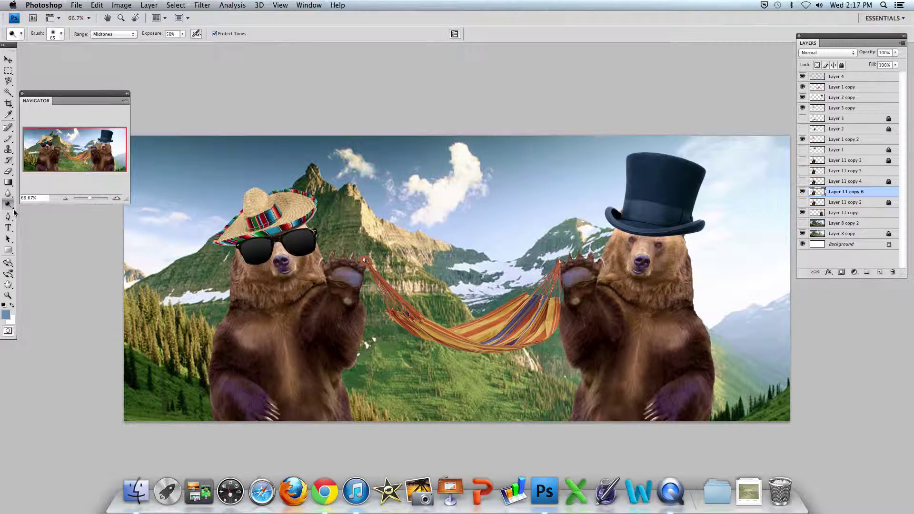
left_click(11, 207)
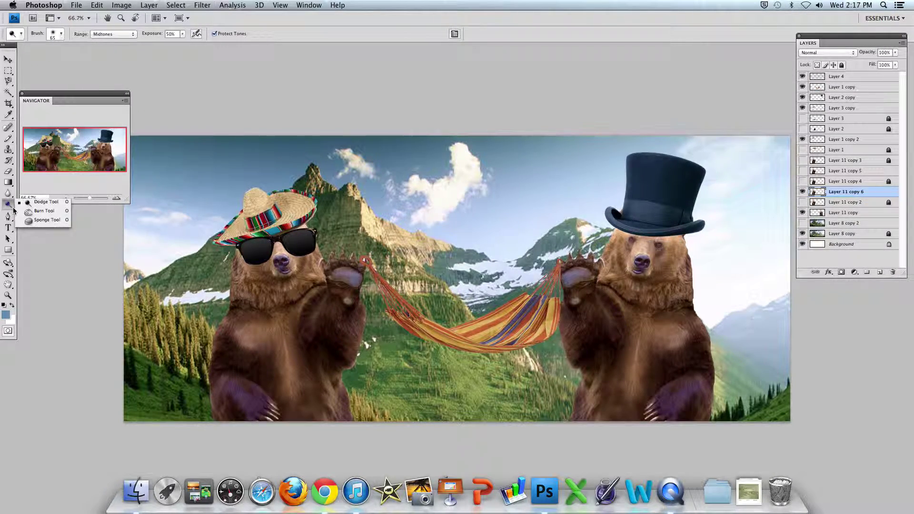
left_click(32, 215)
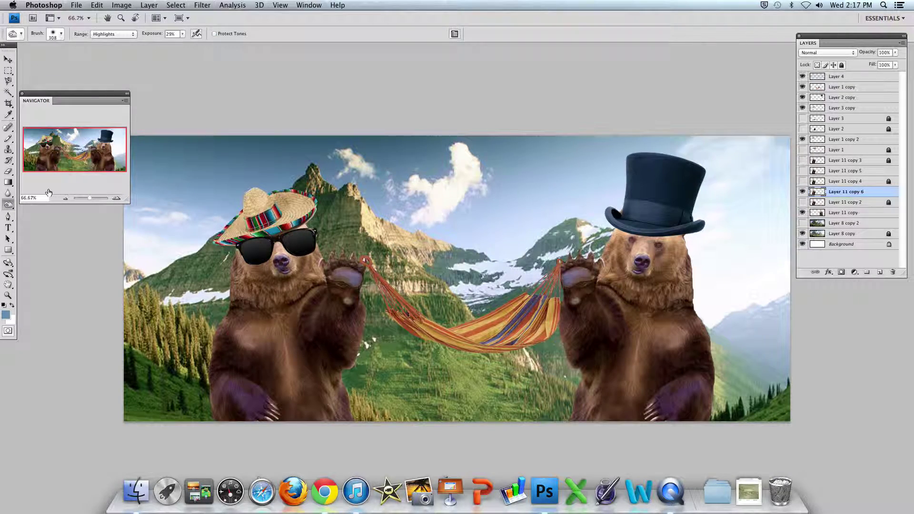
Burn the midtones around the left bear's shoulder and chest with a soft 380 px brush
left_click(61, 35)
left_click_drag(86, 59, 89, 59)
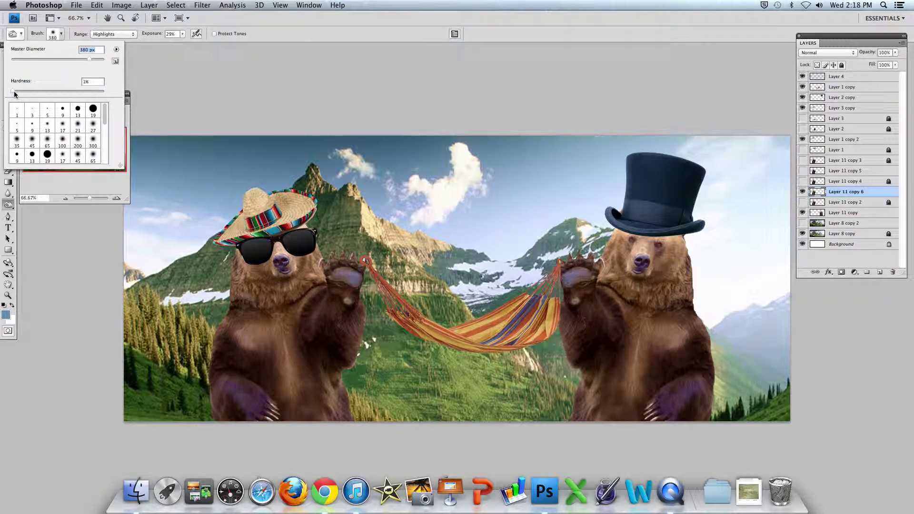
left_click(163, 77)
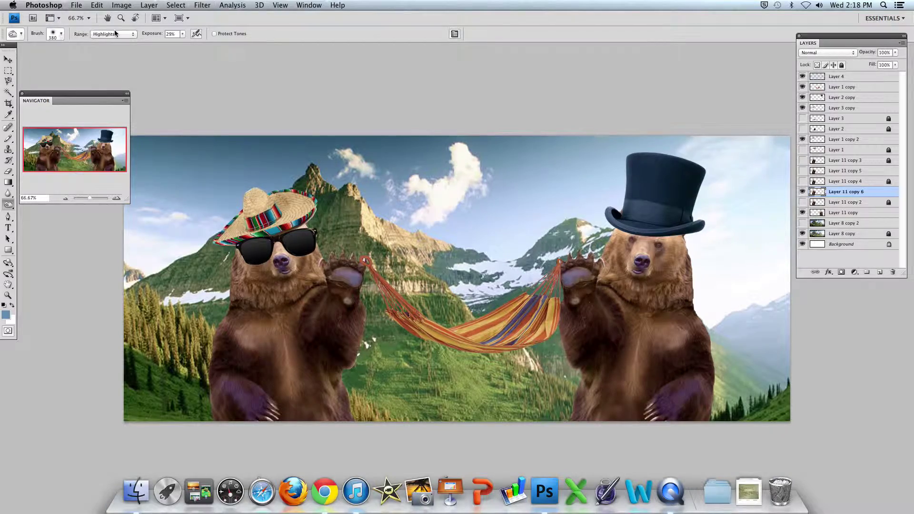
left_click(134, 35)
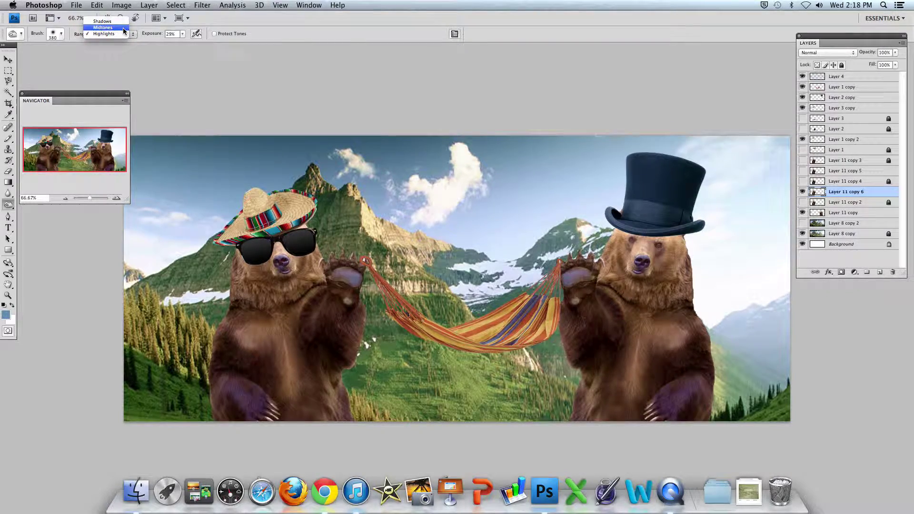
left_click(123, 29)
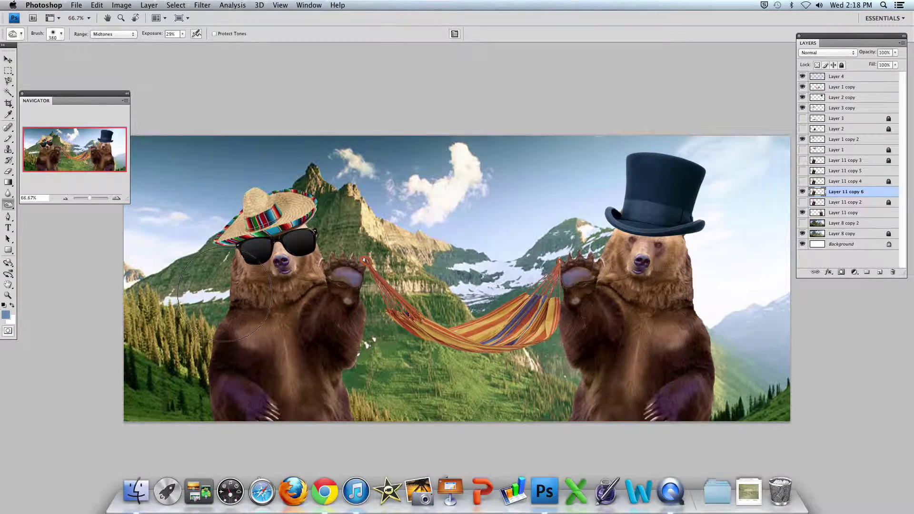
left_click_drag(241, 312, 253, 333)
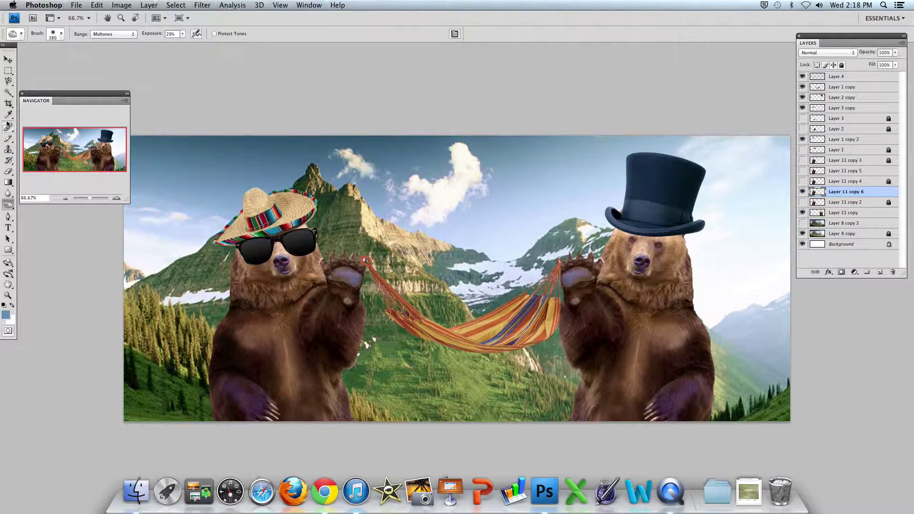
Reduce the Burn brush to 149 px and darken the left bear's raised arm and belly
left_click(61, 34)
left_click_drag(89, 60, 79, 63)
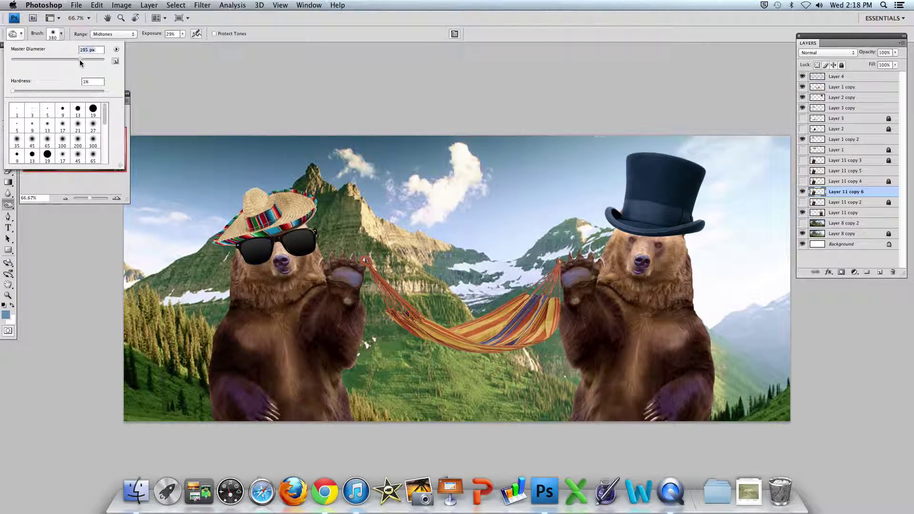
left_click(234, 296)
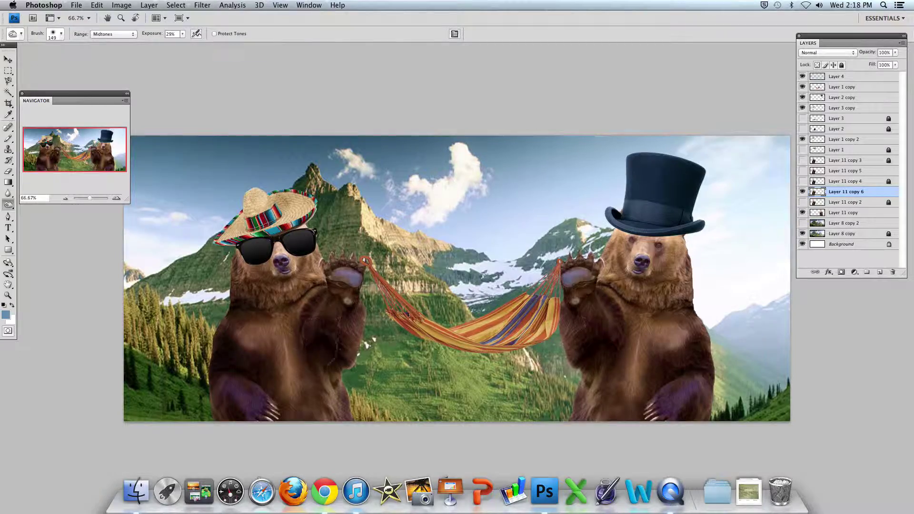
mouse_move(337, 341)
left_mouse_down()
mouse_move(314, 388)
mouse_move(306, 378)
left_mouse_up()
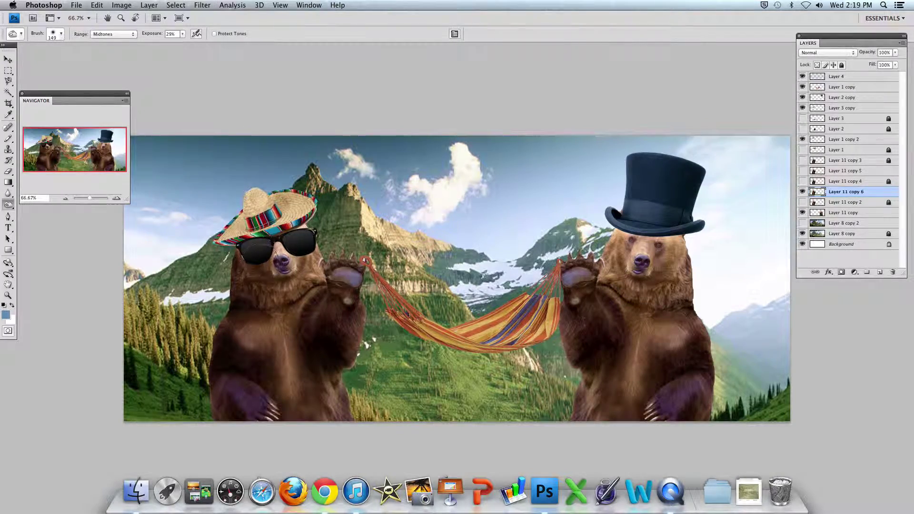
Burn the highlights around the left bear's muzzle and cheek with a 93 px brush
left_click(62, 36)
left_click_drag(60, 61, 54, 60)
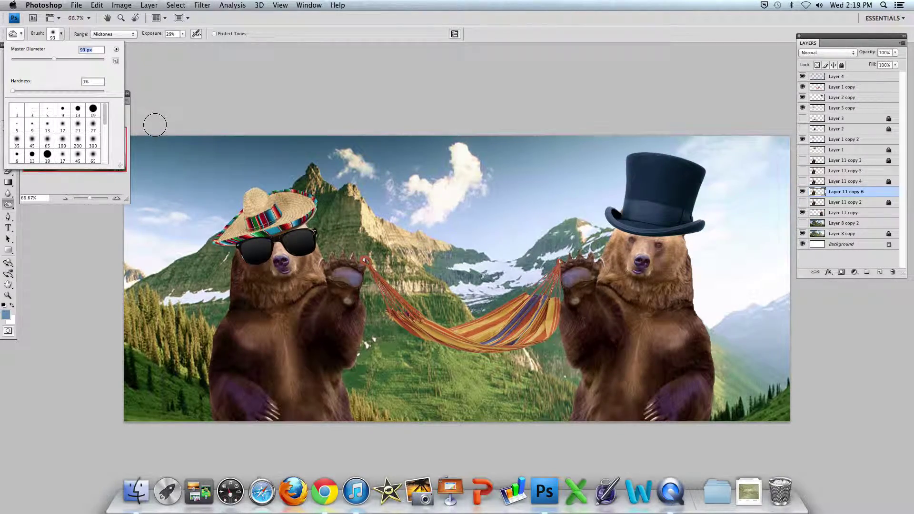
left_click(132, 35)
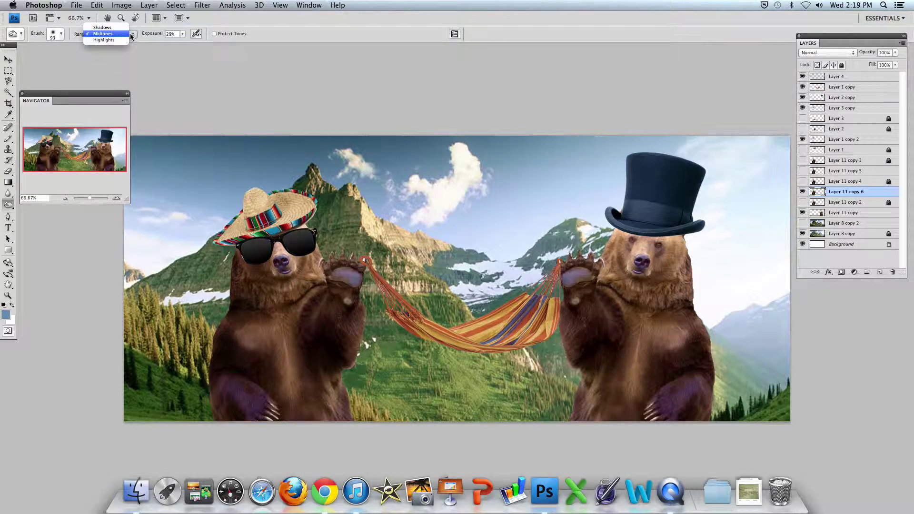
left_click(110, 40)
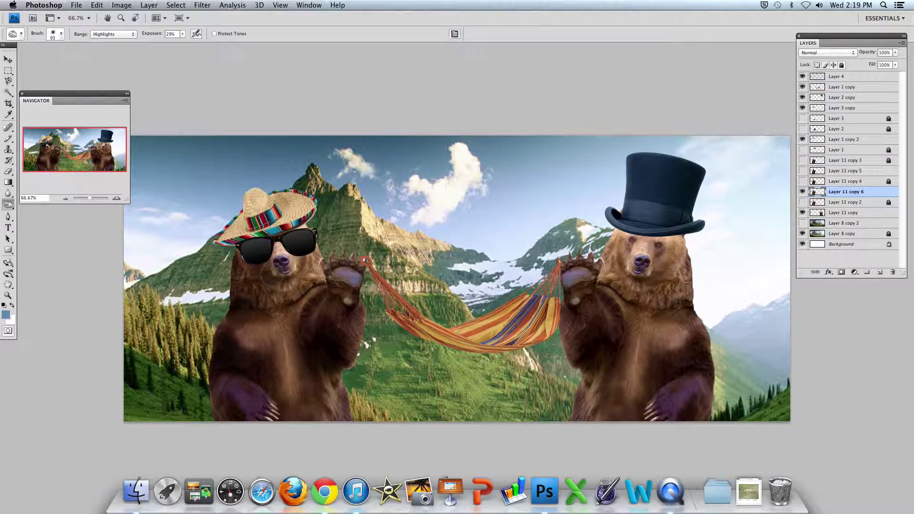
mouse_move(274, 271)
left_mouse_down()
mouse_move(279, 241)
mouse_move(271, 246)
mouse_move(280, 240)
mouse_move(267, 263)
mouse_move(268, 275)
mouse_move(277, 273)
mouse_move(260, 283)
mouse_move(273, 280)
mouse_move(264, 276)
mouse_move(275, 271)
mouse_move(254, 270)
left_mouse_up()
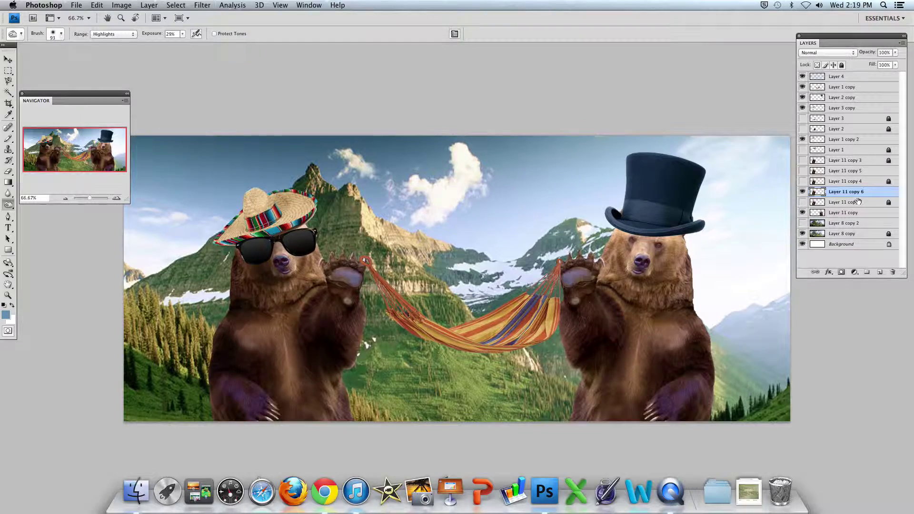
Lock the burned layer, Layer 11 copy 6, and toggle its visibility to compare it with the original bear
left_click(841, 65)
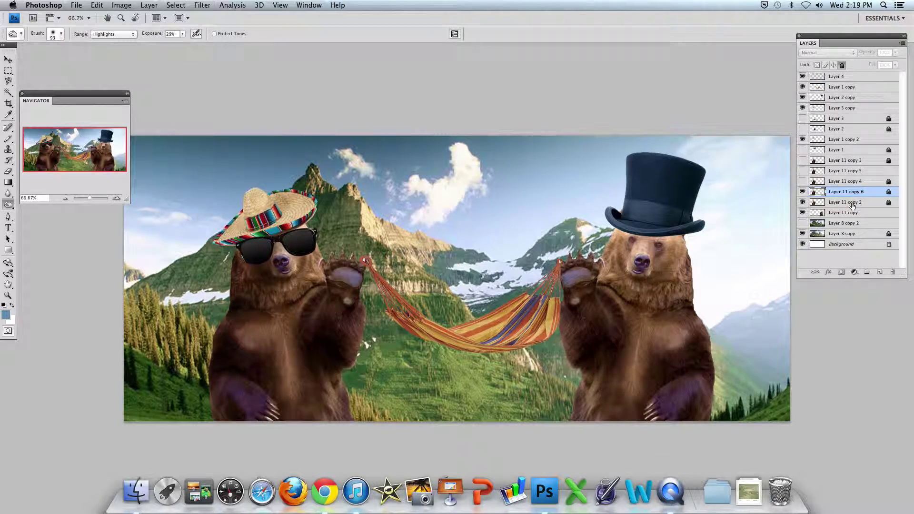
left_click(802, 192)
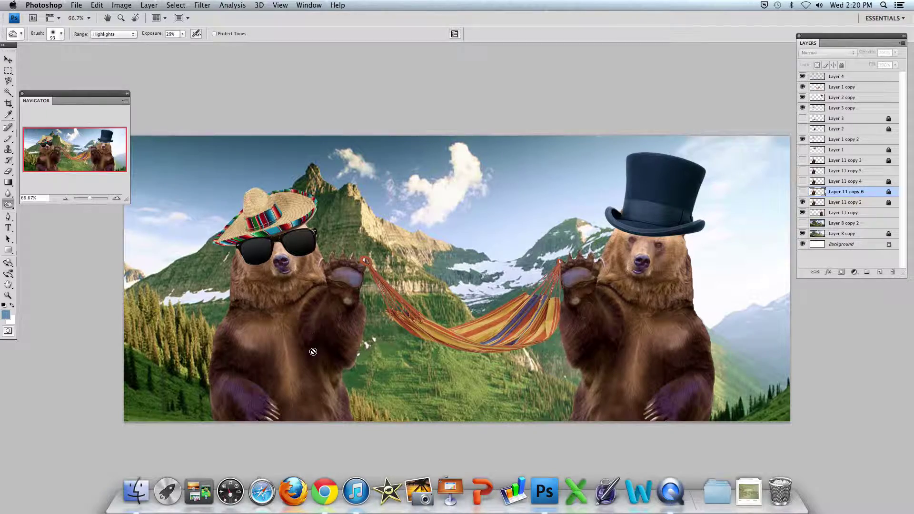
left_click(802, 191)
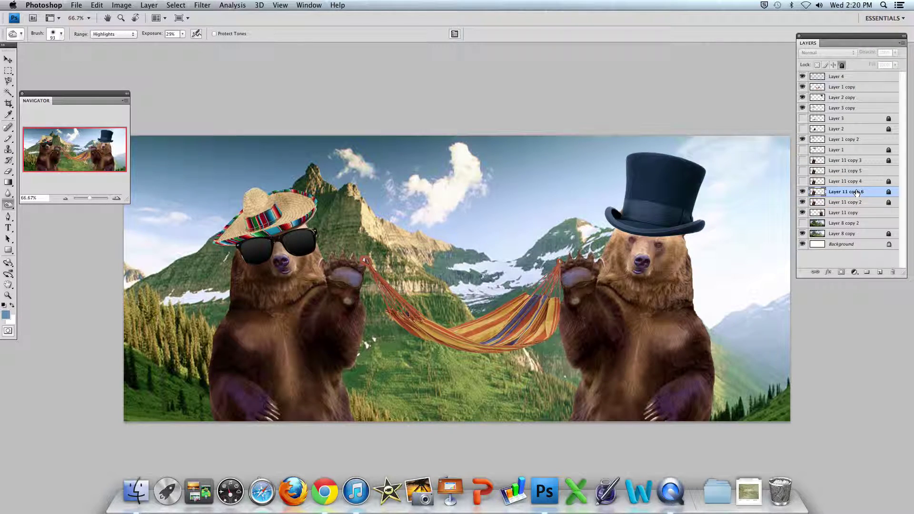
Duplicate the burned bear layer, Layer 11 copy 6
left_click_drag(855, 192, 881, 272)
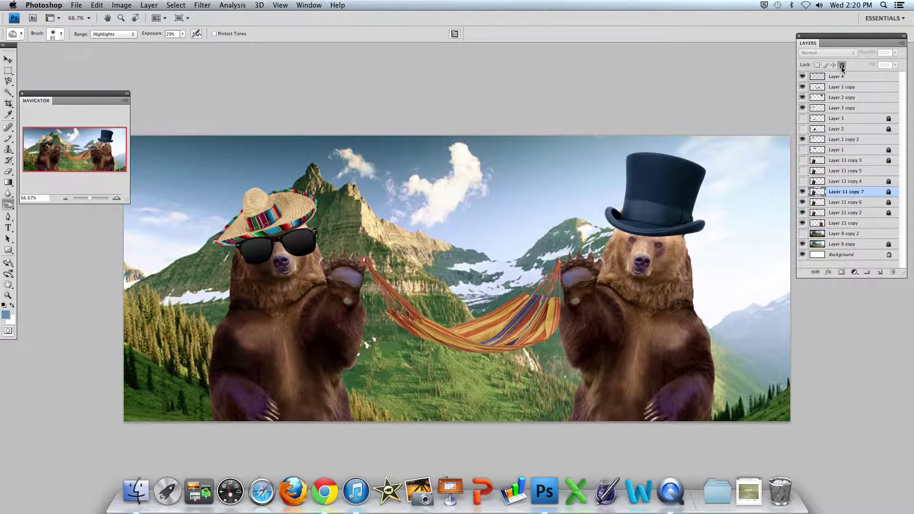